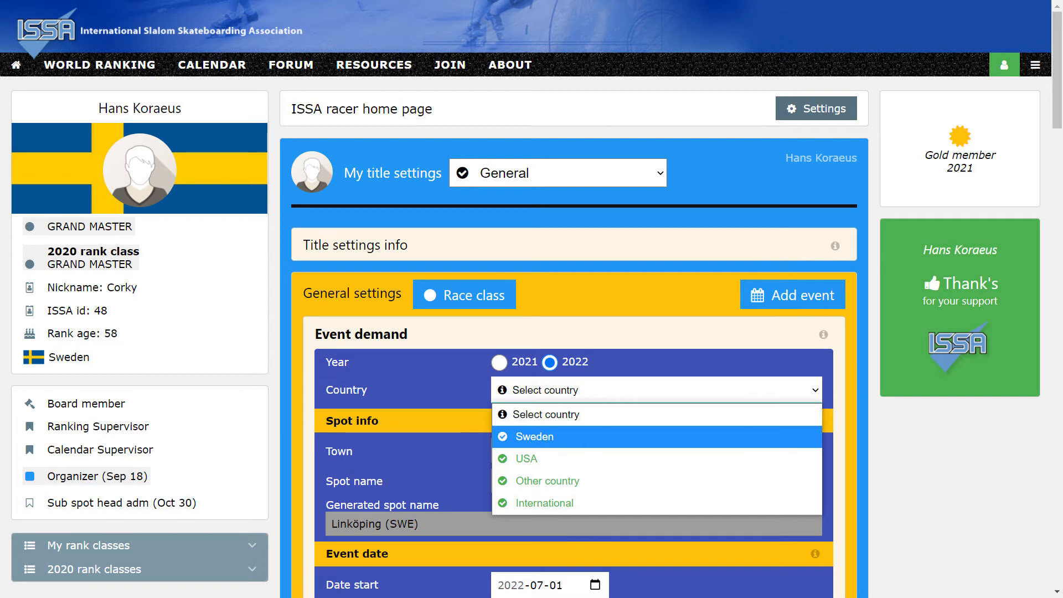
# Set the event's country to Sweden and its event family to SM-Veckan.
pyautogui.click(523, 435)
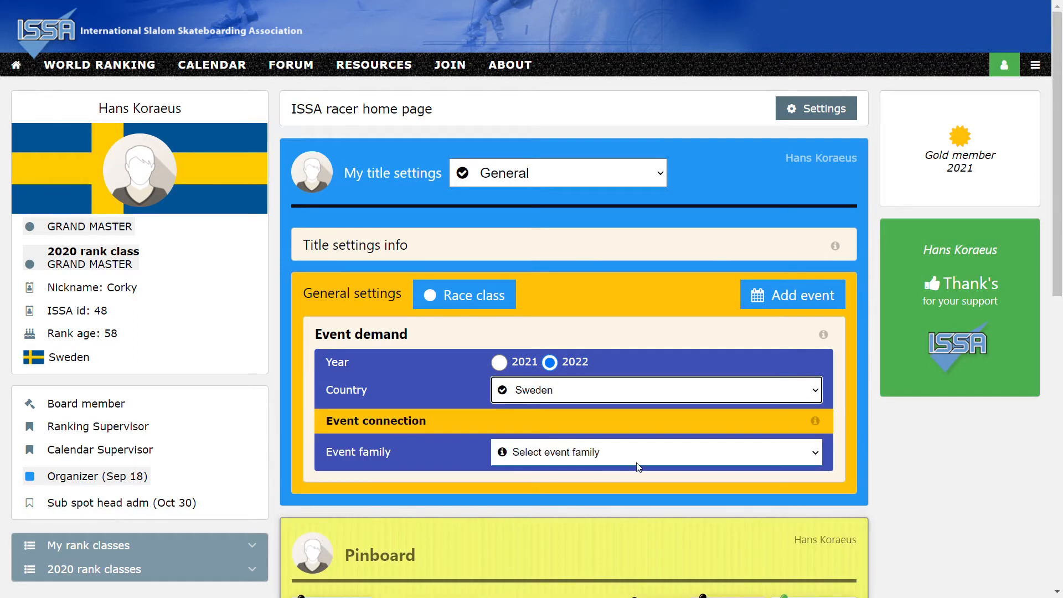
pyautogui.click(572, 453)
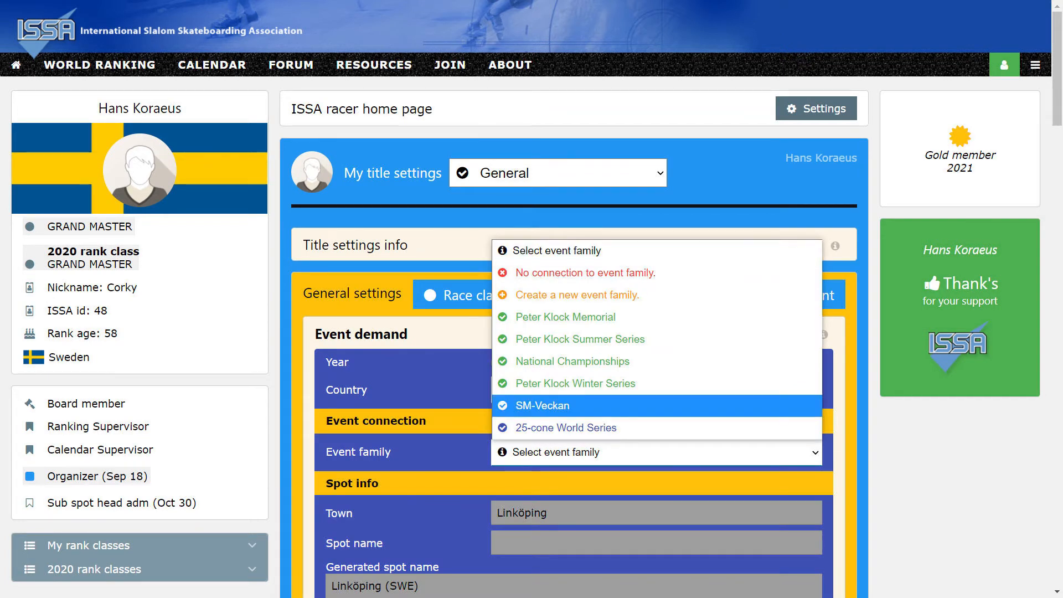
pyautogui.click(550, 405)
# Choose no connection to a past event and pick Linköping as the existing spot.
pyautogui.scroll(-5, 548, 406)
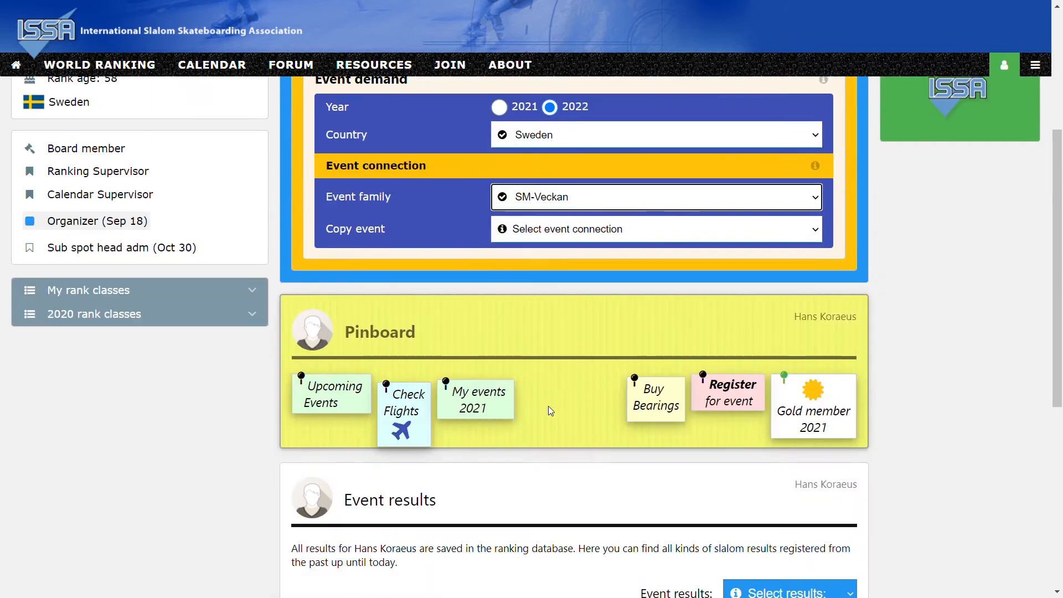
pyautogui.click(553, 207)
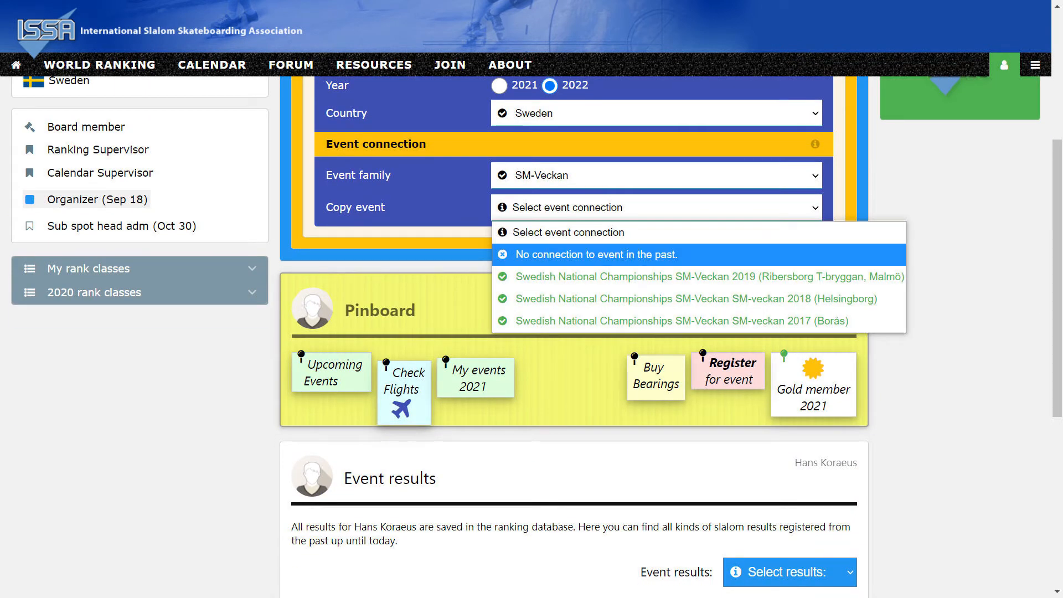
pyautogui.click(559, 252)
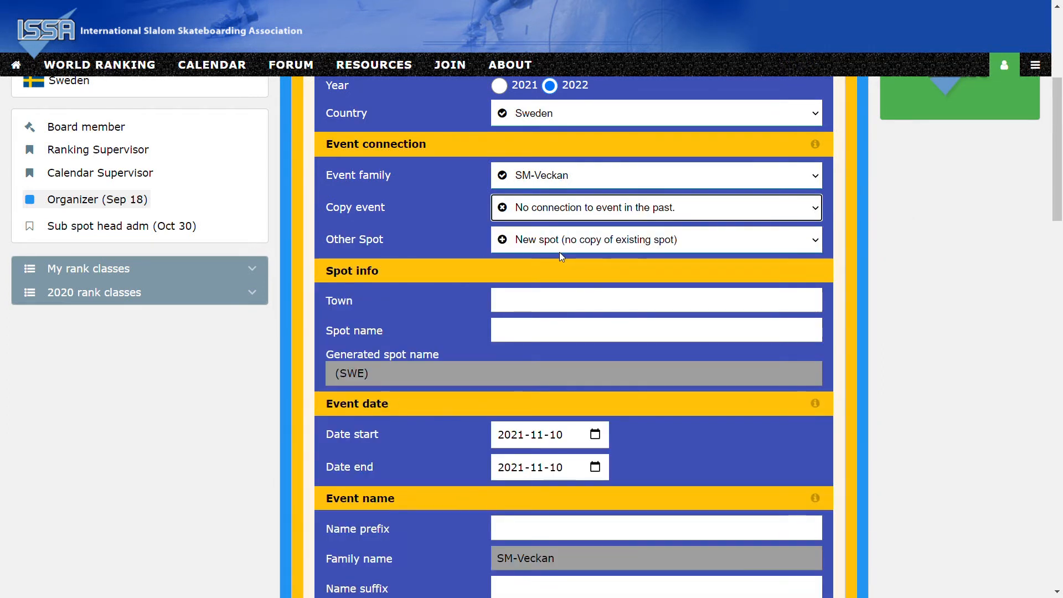
pyautogui.click(559, 250)
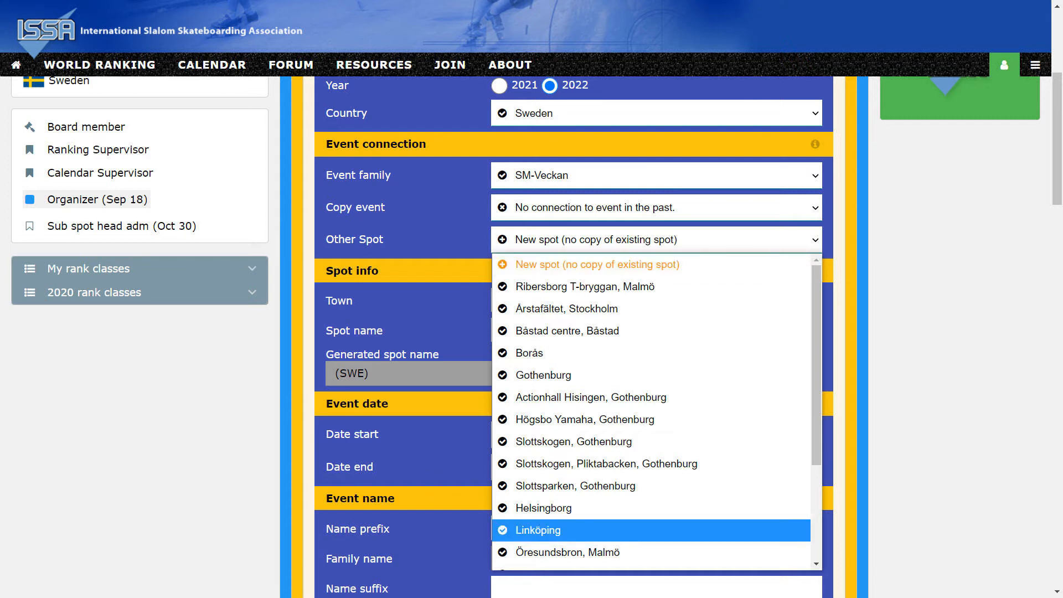
pyautogui.click(527, 533)
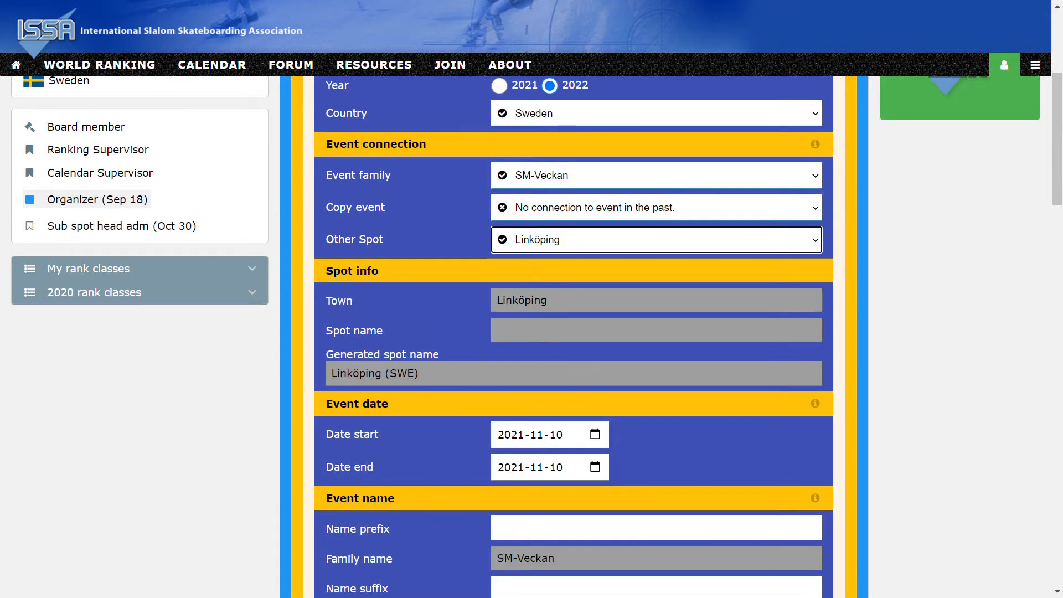
# Set the event's start date to 2022-07-01 and its end date to 2022-07-02.
pyautogui.click(518, 436)
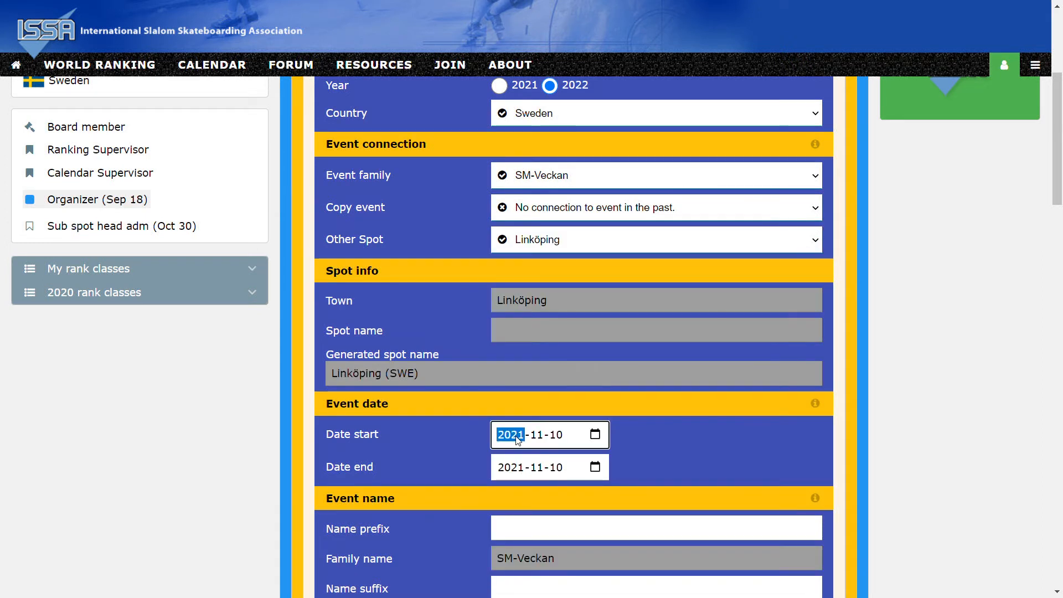
pyautogui.write('2022-')
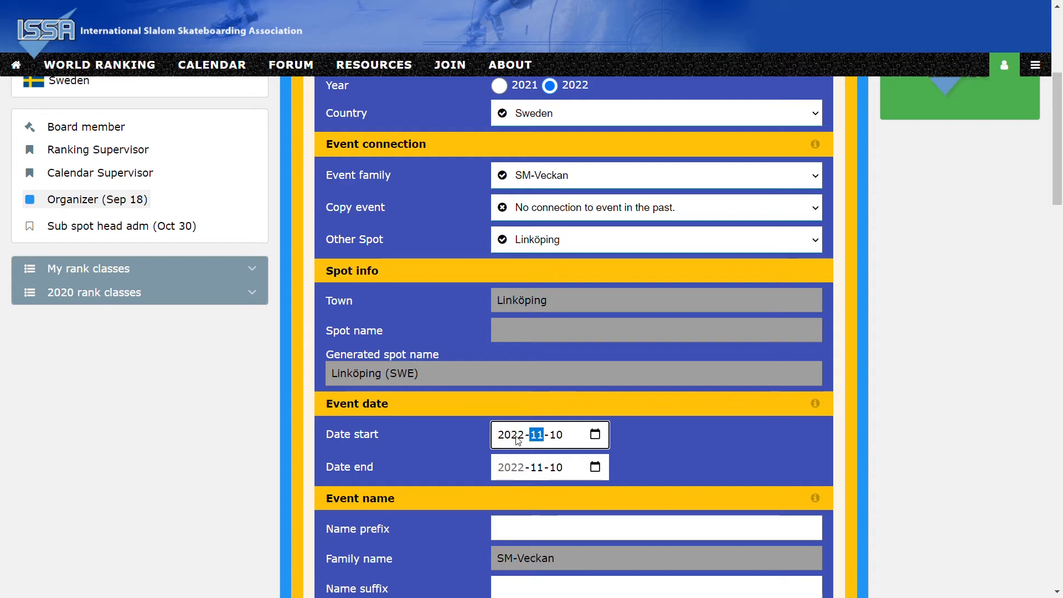
pyautogui.write('07-01')
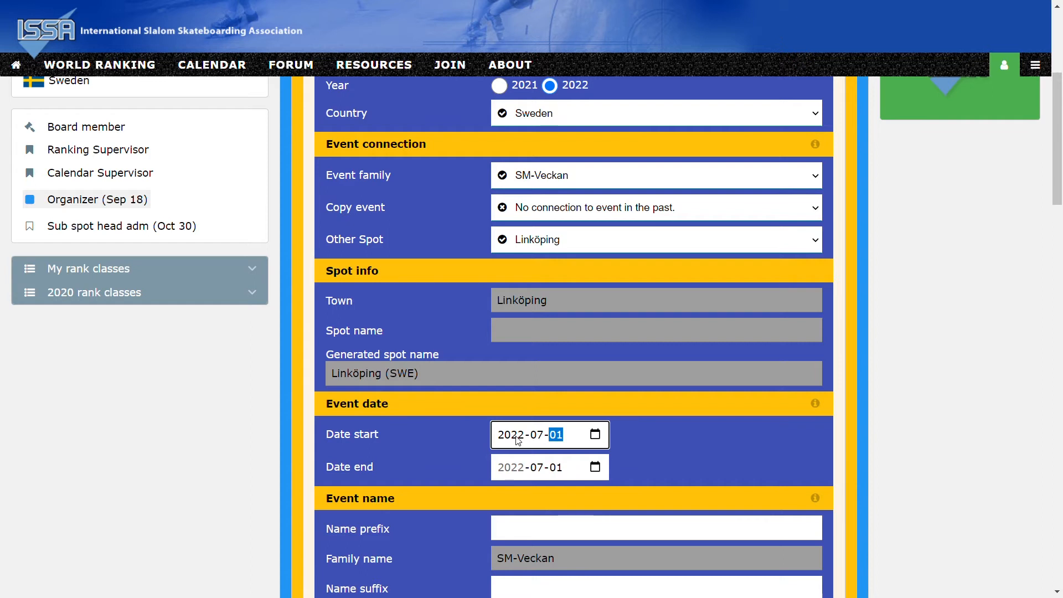
pyautogui.click(556, 469)
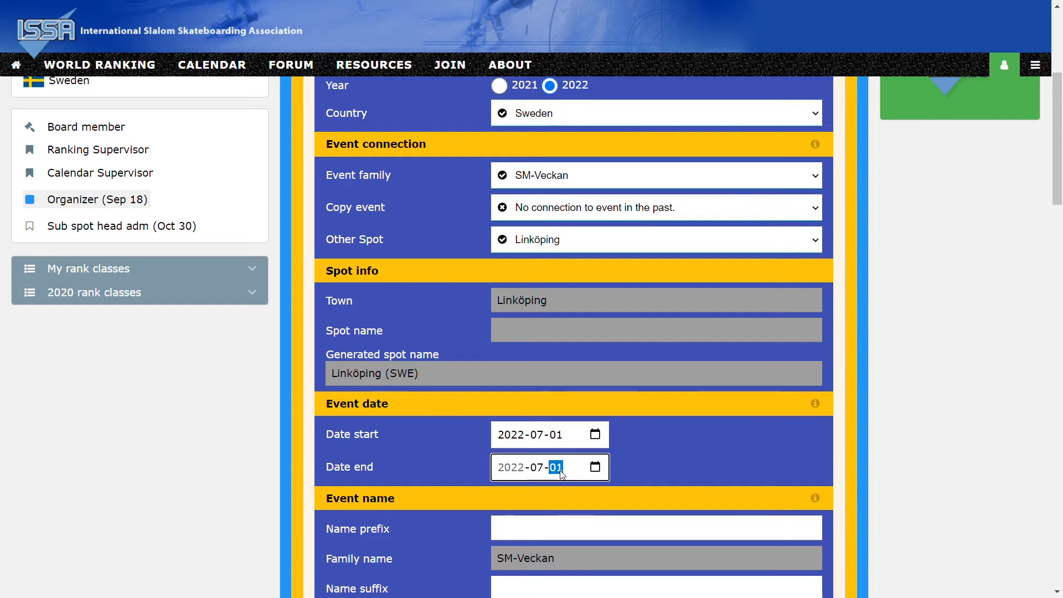
pyautogui.write('02')
# Enter the name prefix "Swedish Championships" and copy the generated name into the event name.
pyautogui.click(526, 528)
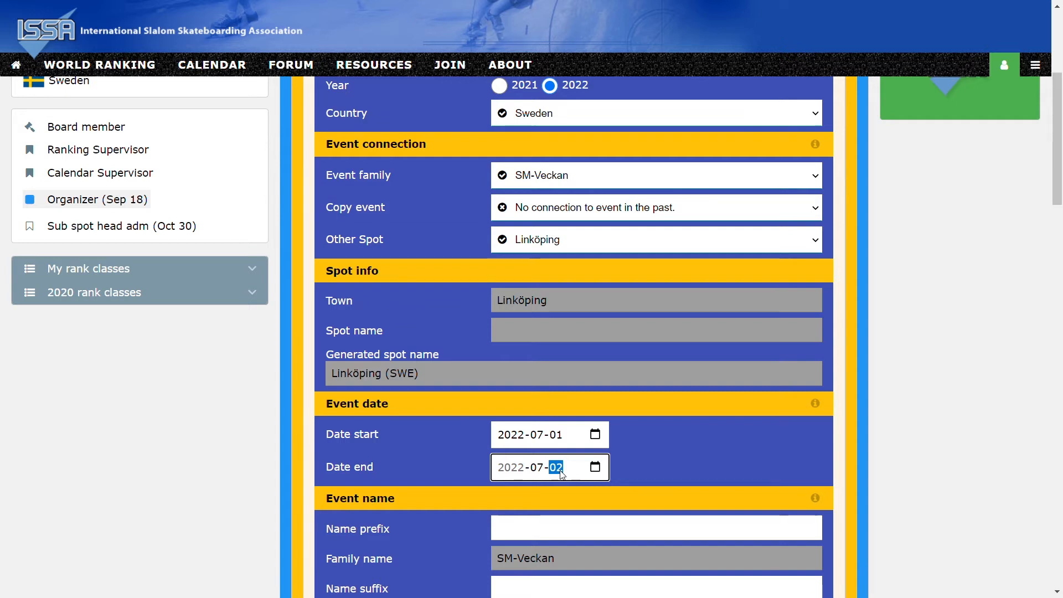
pyautogui.scroll(-5, 526, 532)
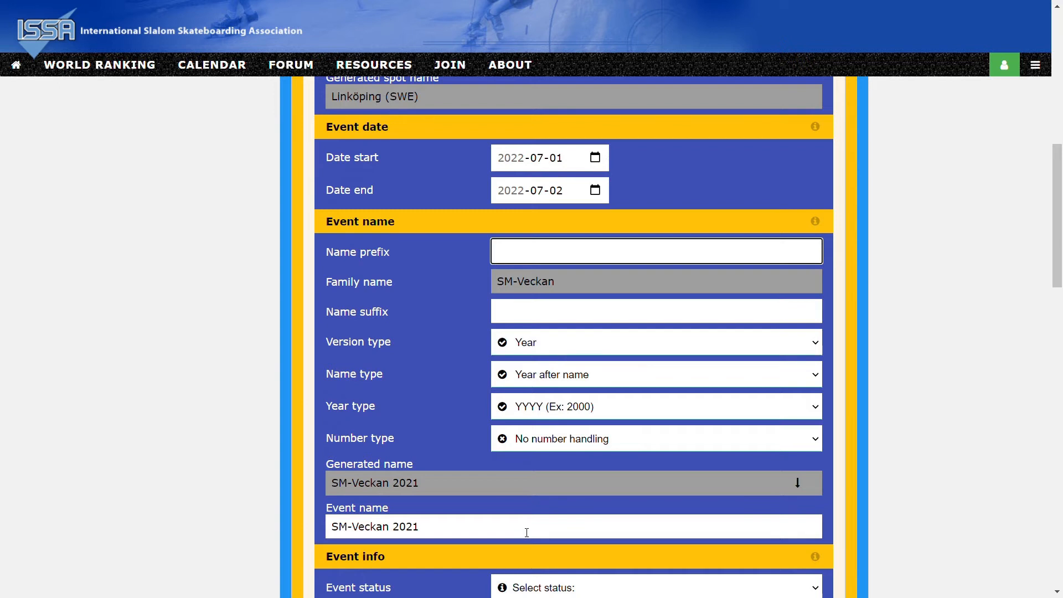
pyautogui.write('Swe')
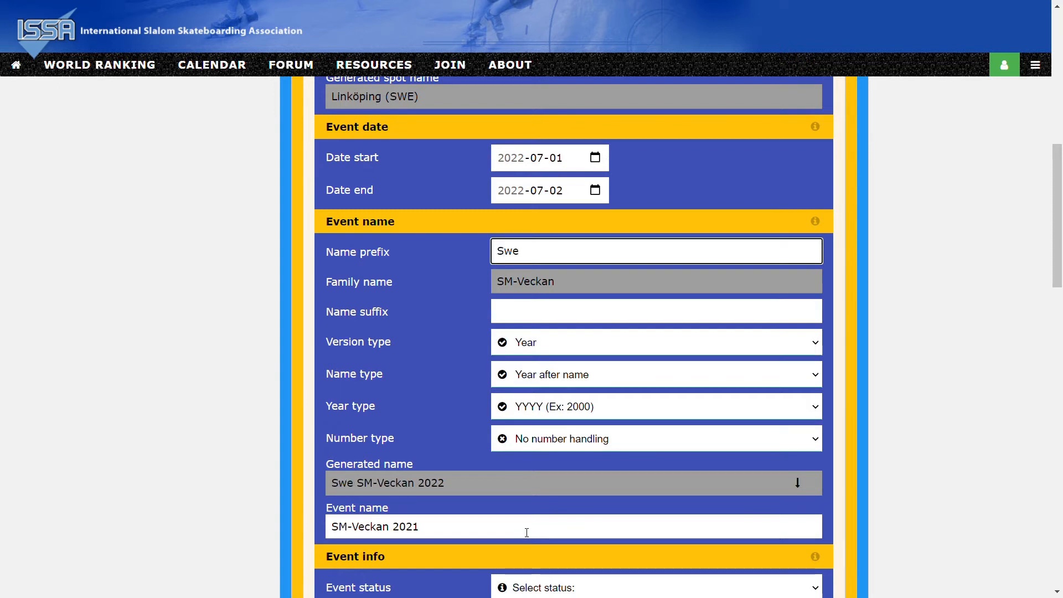
pyautogui.write('dish')
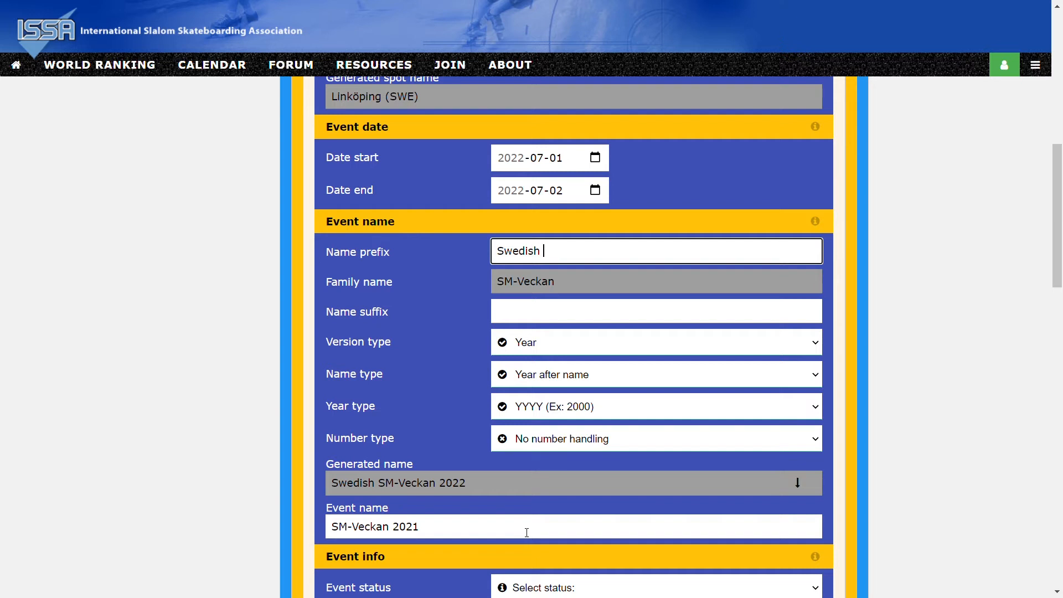
pyautogui.write(' Champi')
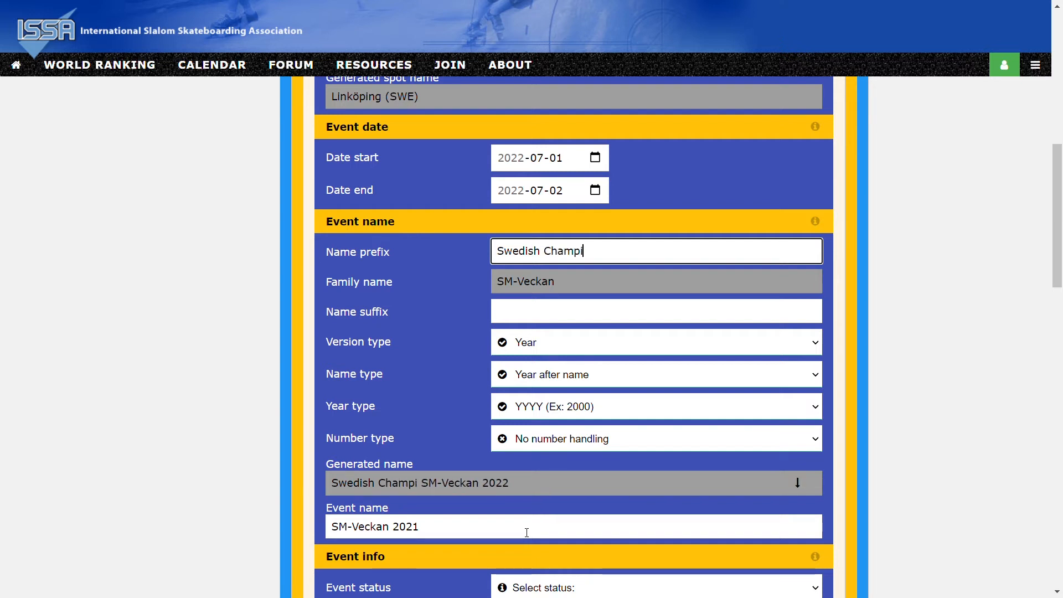
pyautogui.write('onships')
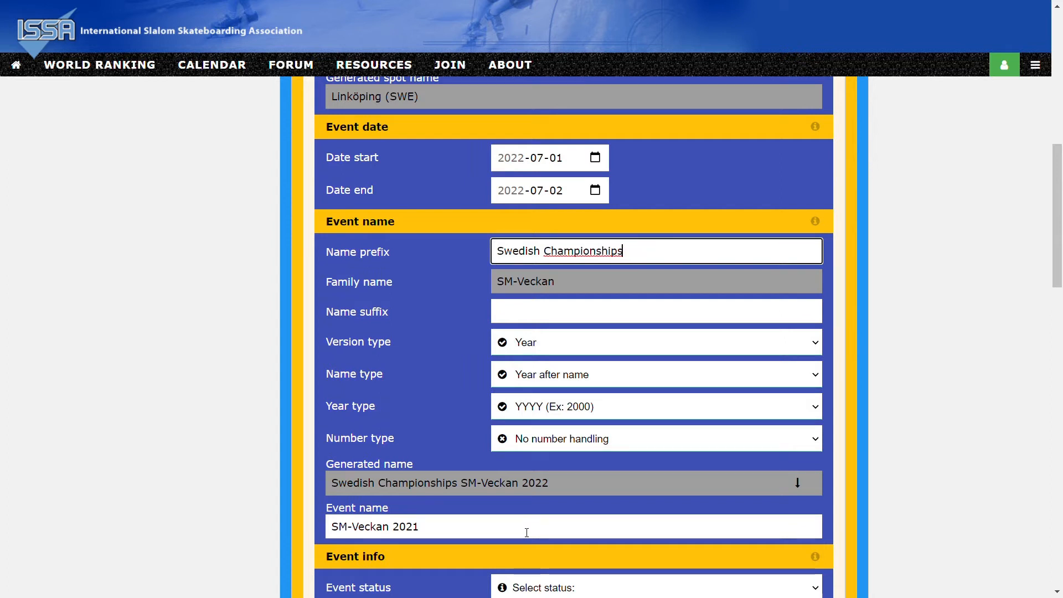
pyautogui.click(799, 487)
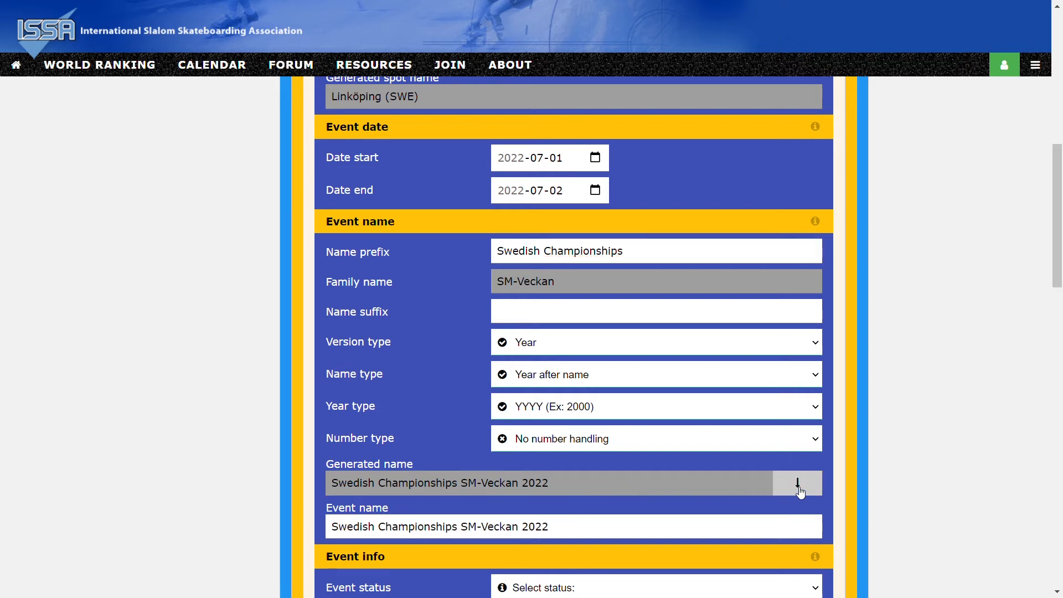
# Set the event status to Prime candidate and the event type to OPEN (H2H).
pyautogui.scroll(-5, 688, 505)
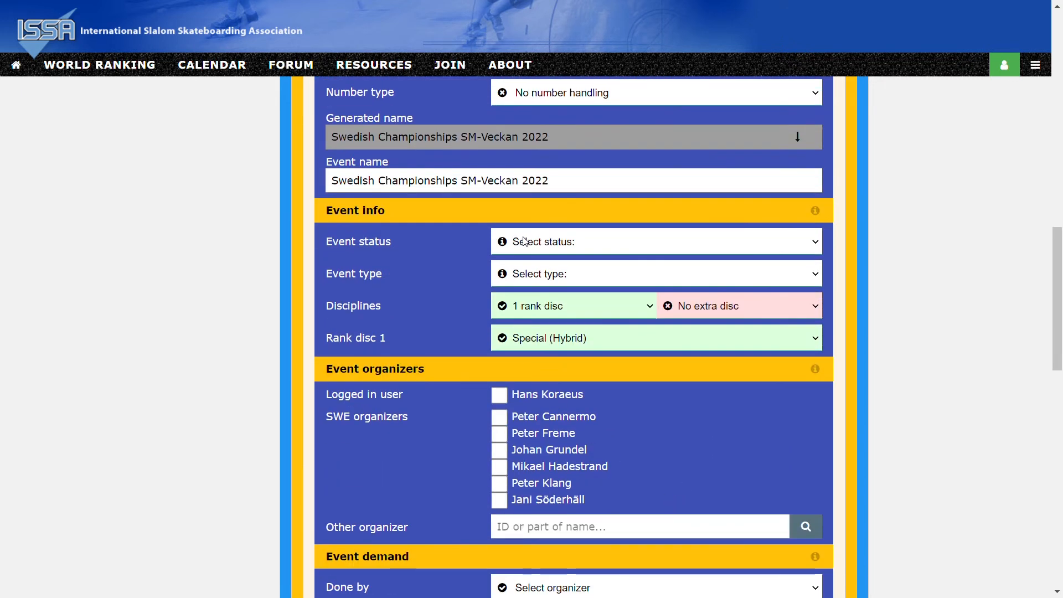
pyautogui.click(525, 242)
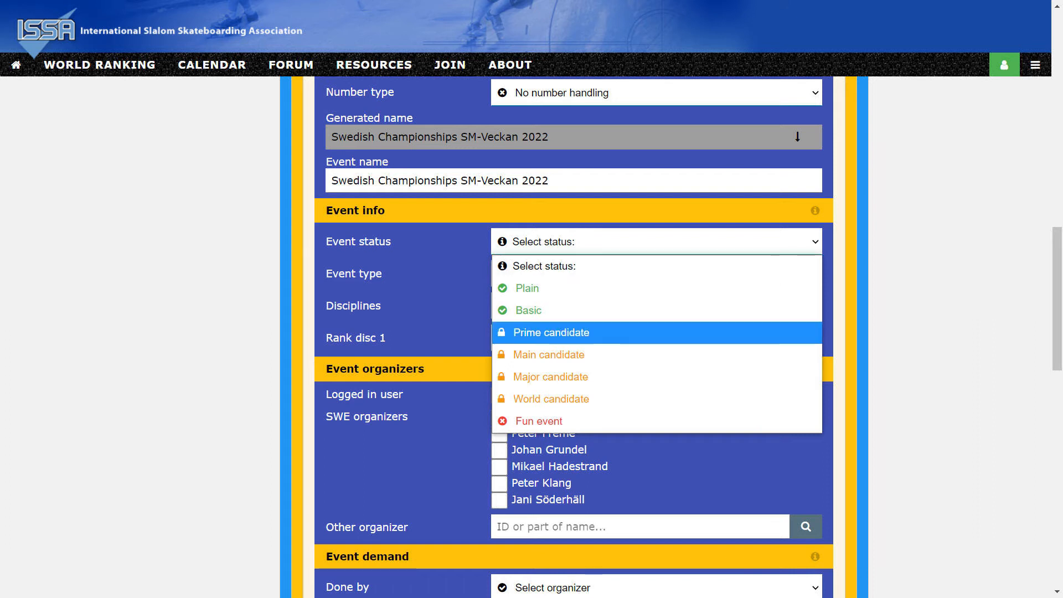
pyautogui.click(551, 332)
pyautogui.click(557, 275)
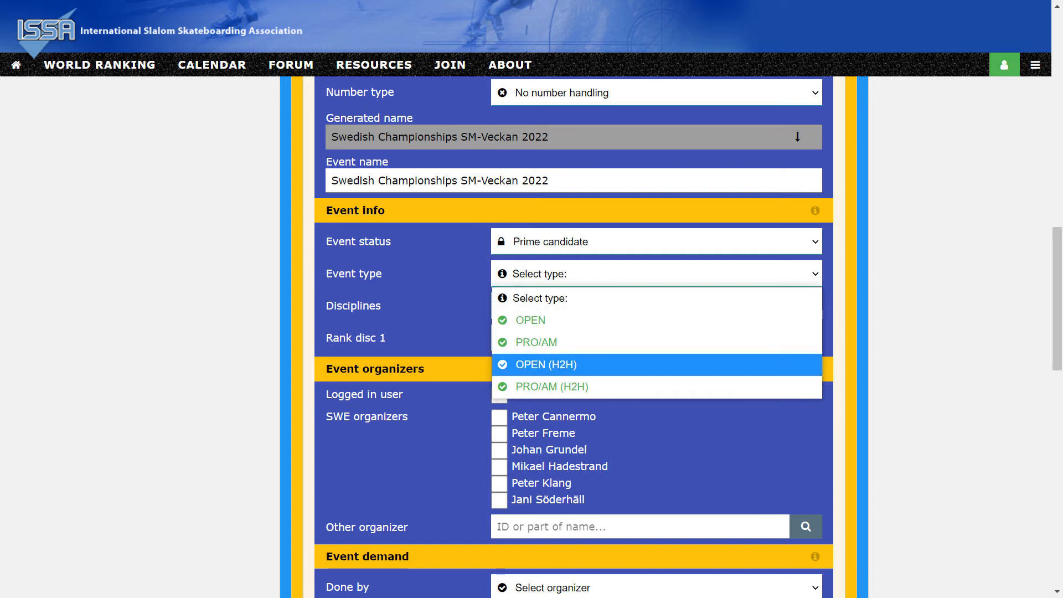
pyautogui.click(548, 365)
# Set the disciplines to 2 rank disc and make the second ranked discipline Straight slalom.
pyautogui.click(544, 312)
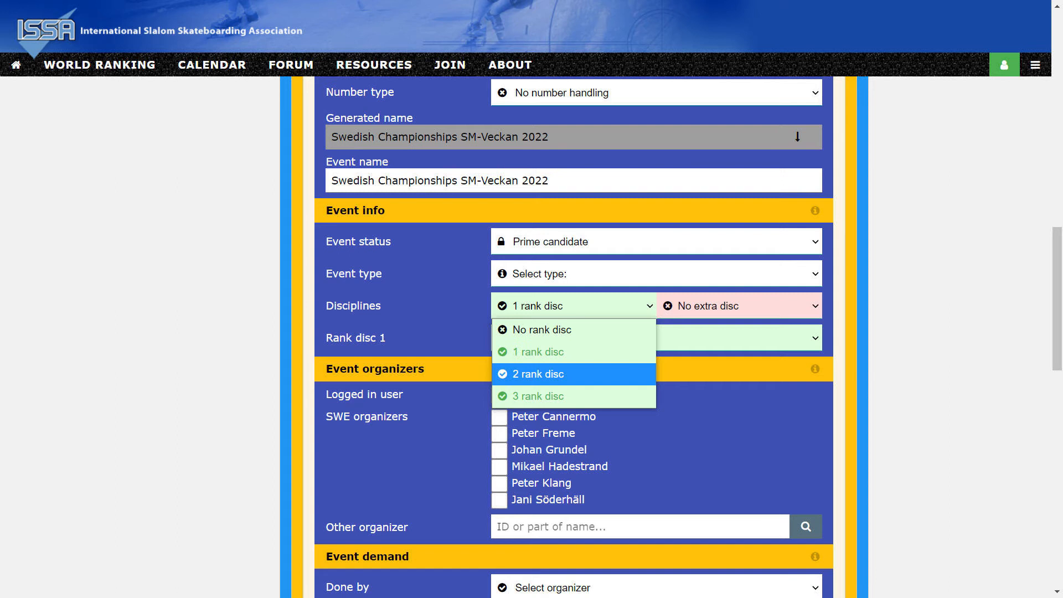
pyautogui.click(538, 374)
pyautogui.click(553, 370)
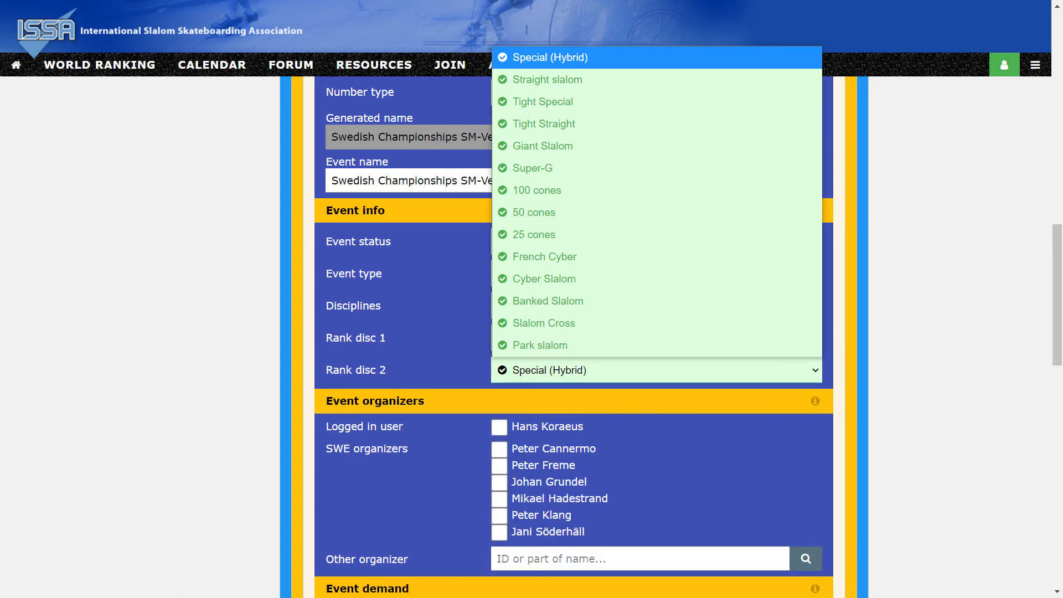
pyautogui.press('Down')
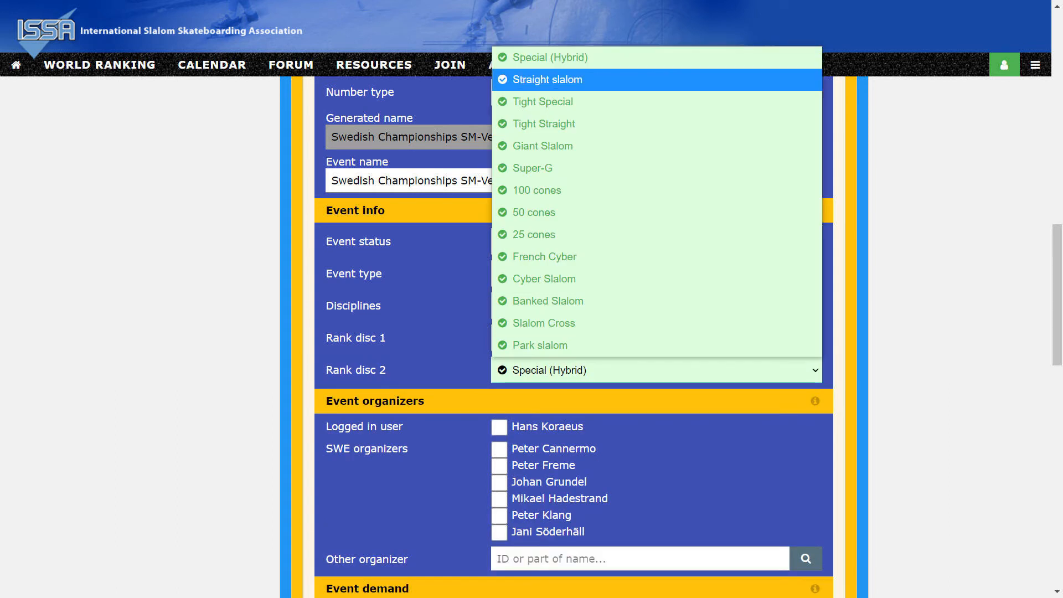
pyautogui.press('Return')
pyautogui.click(469, 338)
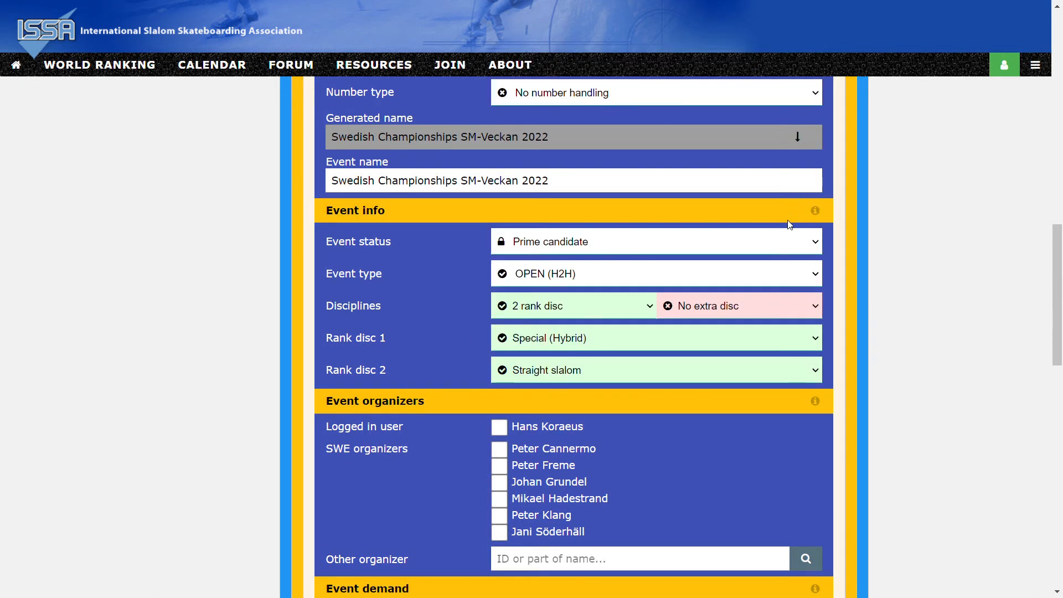
# Read the help text for the Event info section and close it again.
pyautogui.click(814, 212)
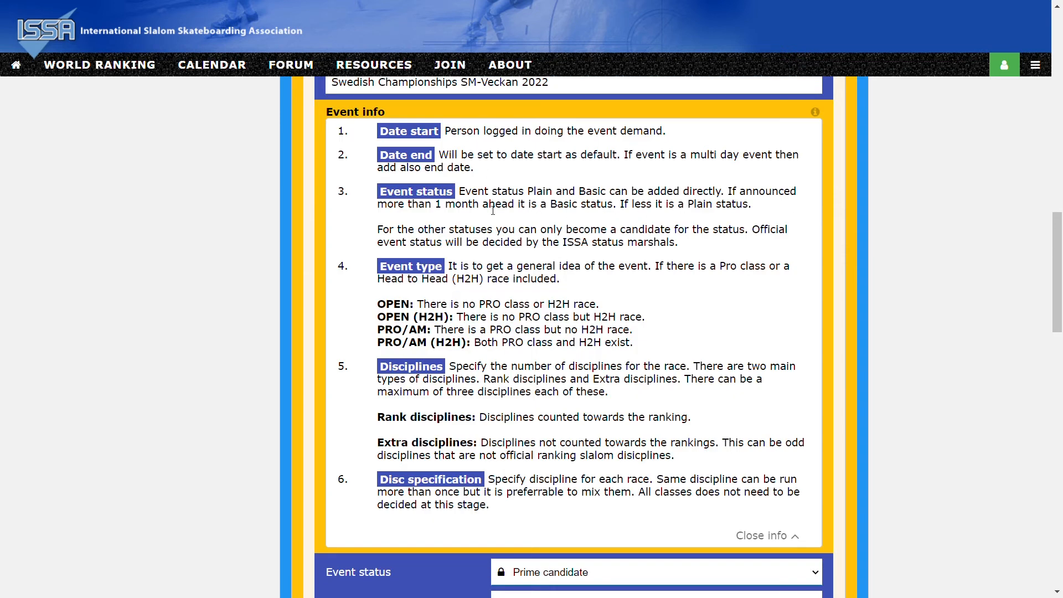
pyautogui.scroll(-4, 535, 468)
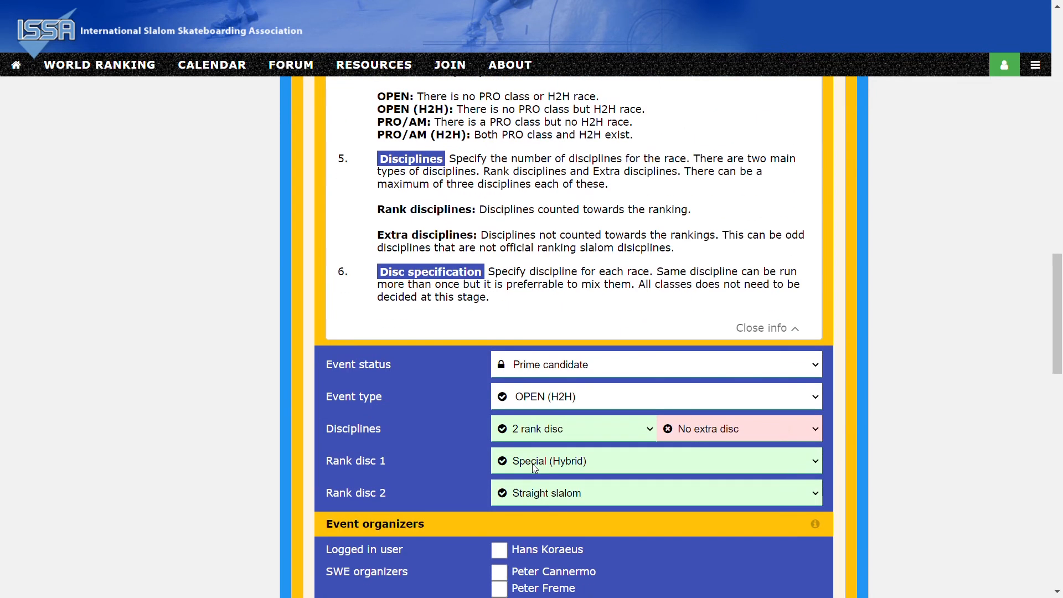
pyautogui.click(767, 328)
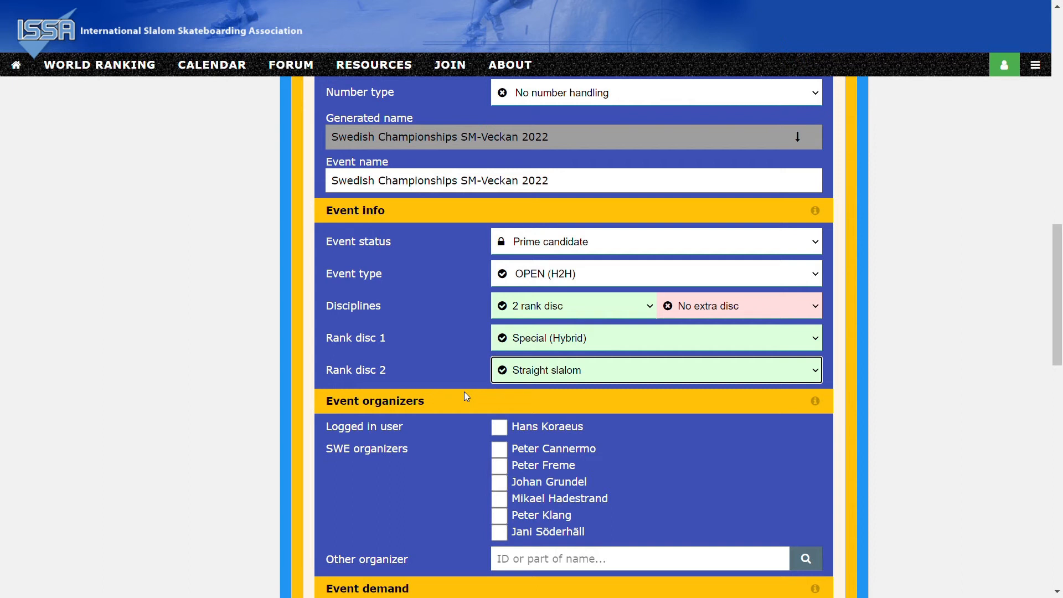
# Mark the logged-in user as event organizer and add another organizer by searching for their surname.
pyautogui.click(495, 427)
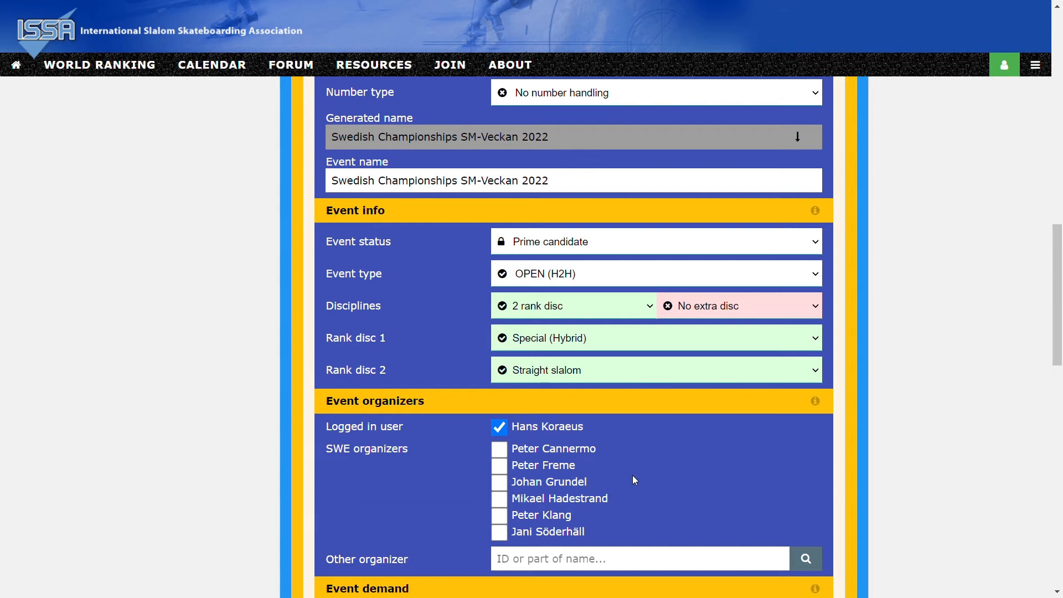
pyautogui.scroll(-2, 644, 476)
pyautogui.click(531, 431)
pyautogui.write('Hyland')
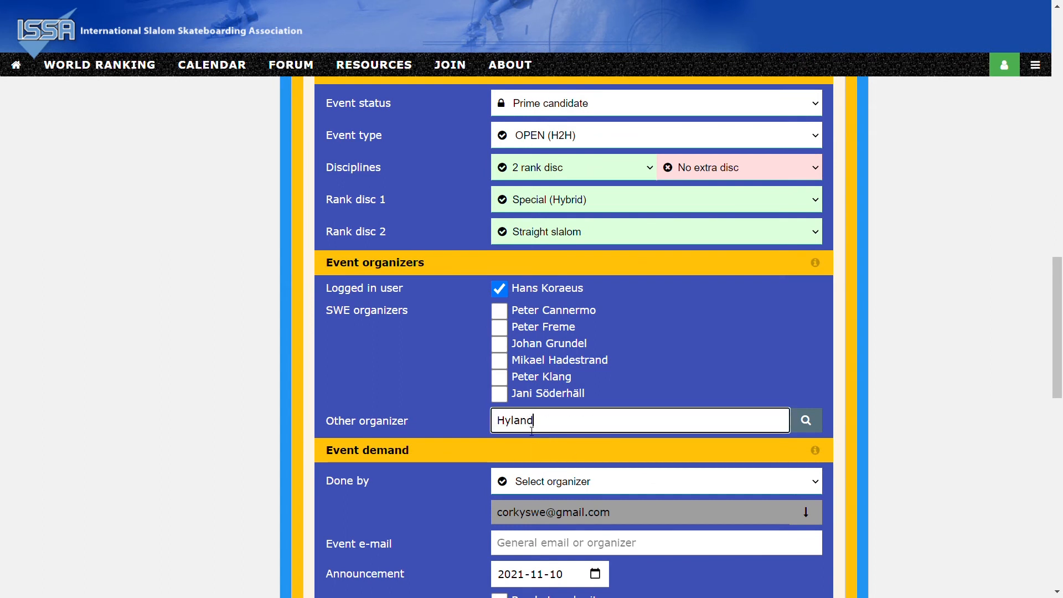
pyautogui.press('Return')
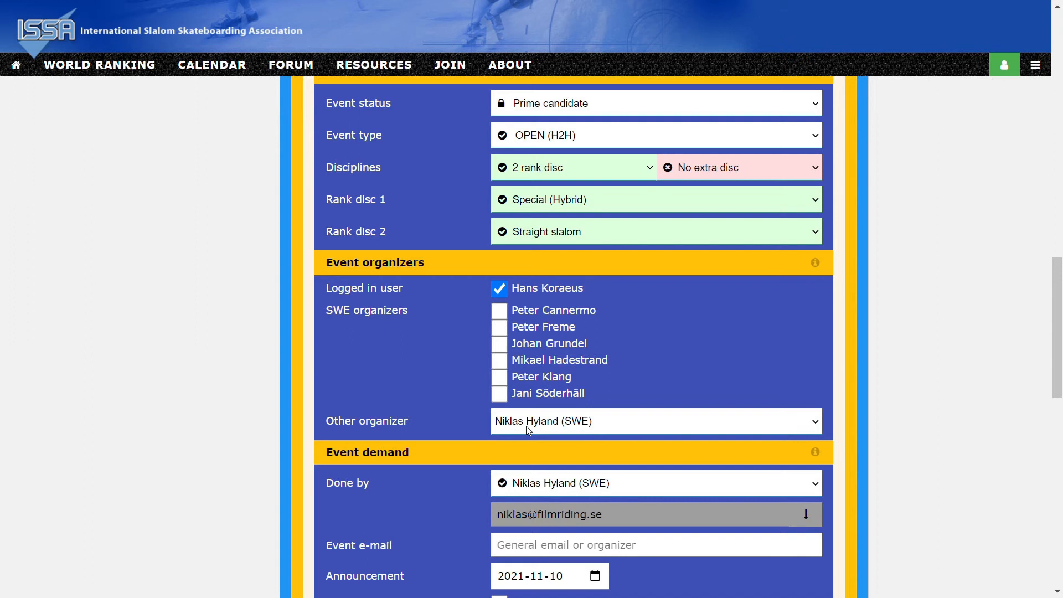
# Set the event demand as done by the logged-in organizer and copy that organizer's e-mail into the event e-mail.
pyautogui.scroll(-4, 526, 430)
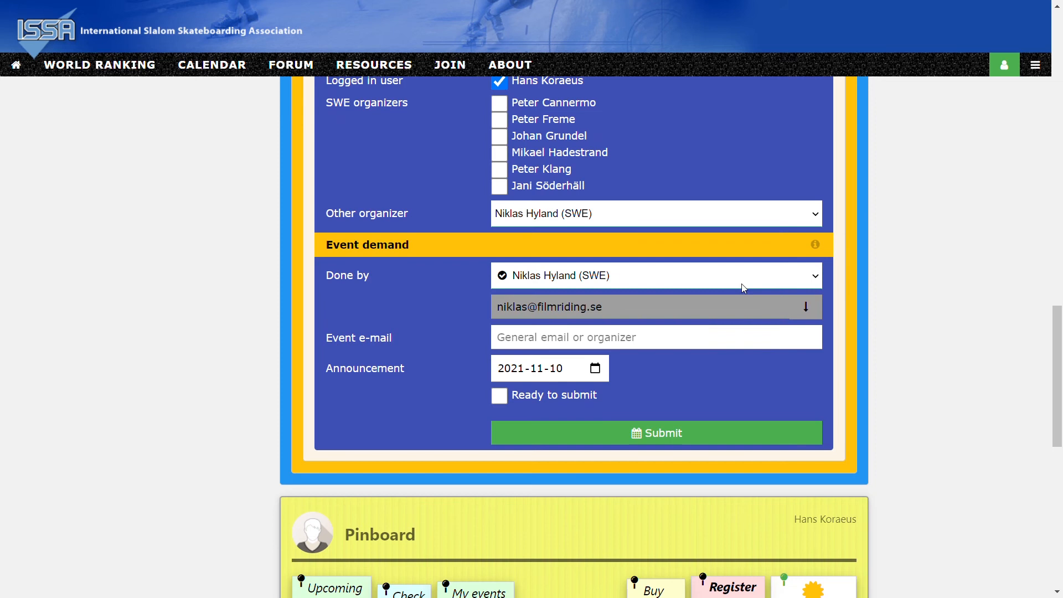
pyautogui.click(606, 322)
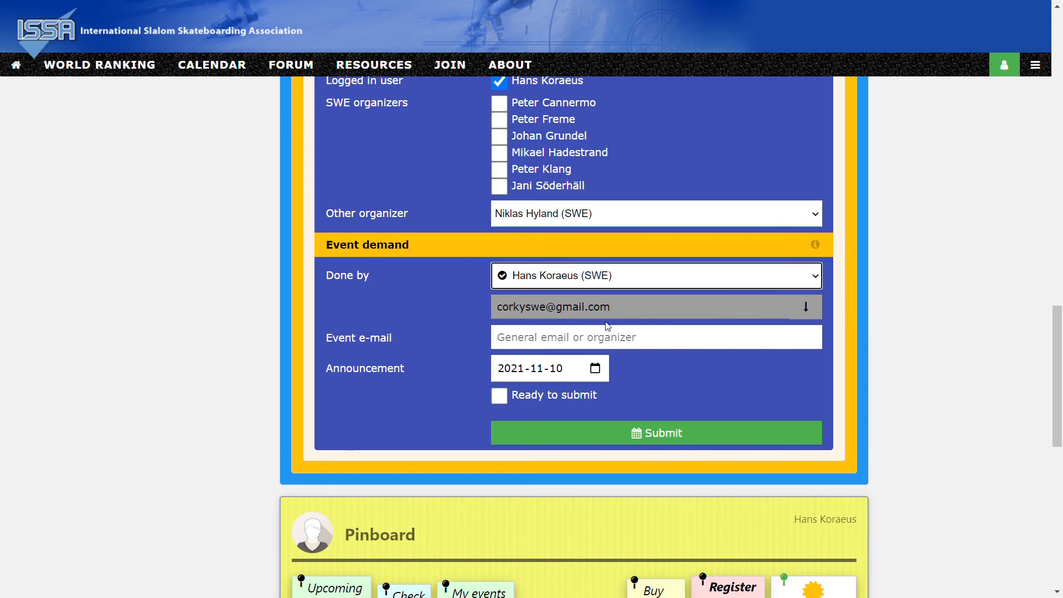
pyautogui.click(807, 316)
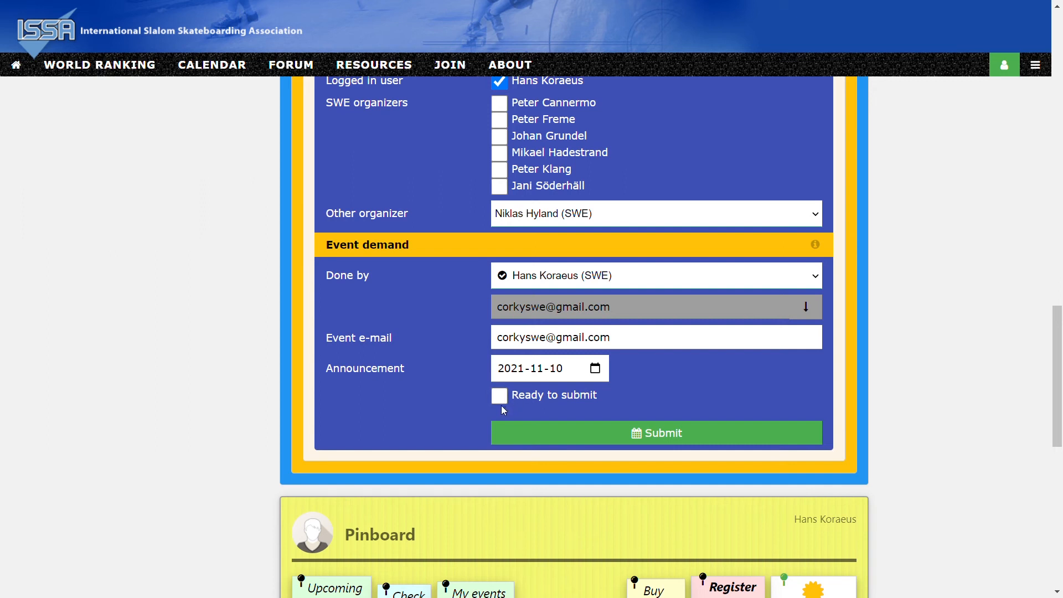
# Mark the event demand as ready to submit, review its preview and submit it.
pyautogui.click(513, 397)
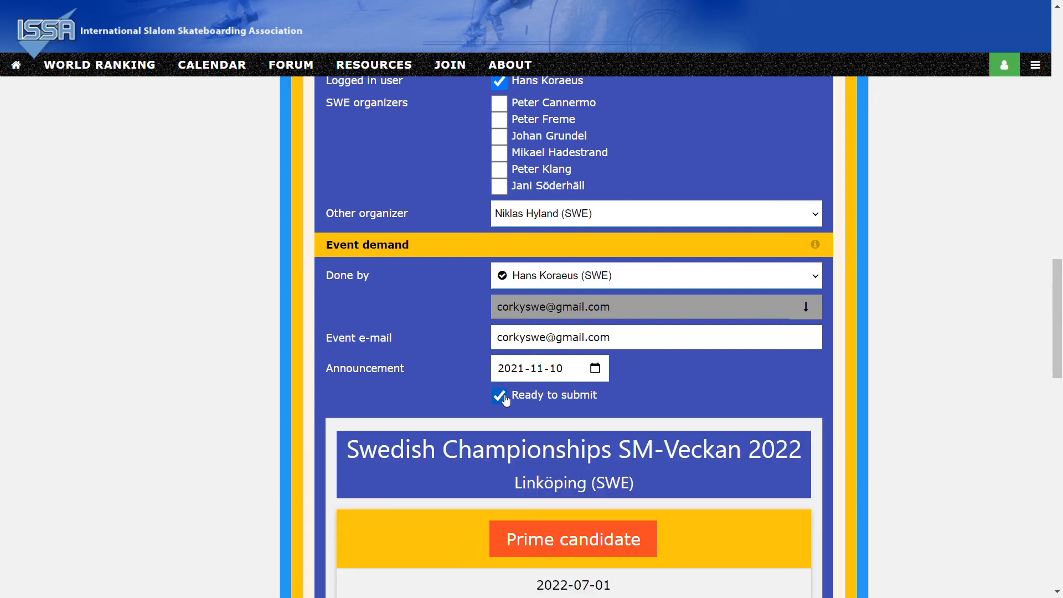
pyautogui.scroll(-1, 434, 392)
pyautogui.scroll(-3, 433, 392)
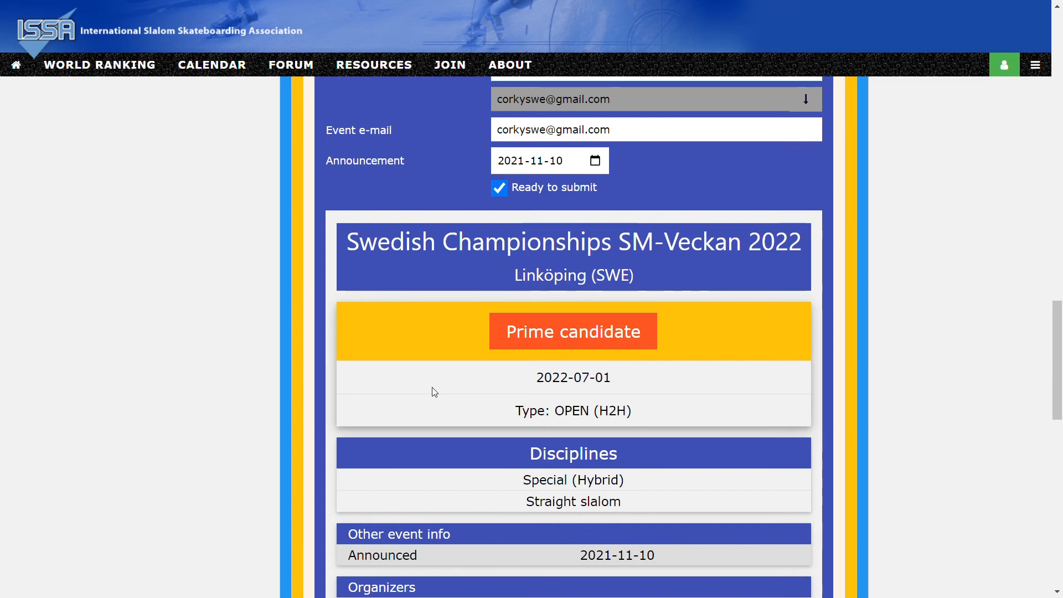
pyautogui.scroll(-4, 435, 392)
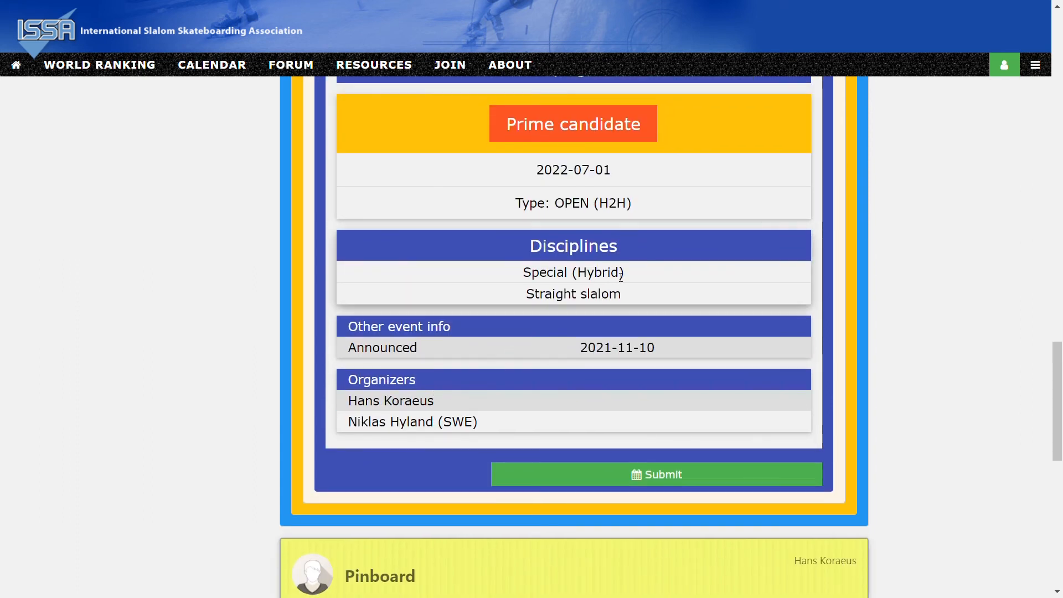
pyautogui.click(634, 478)
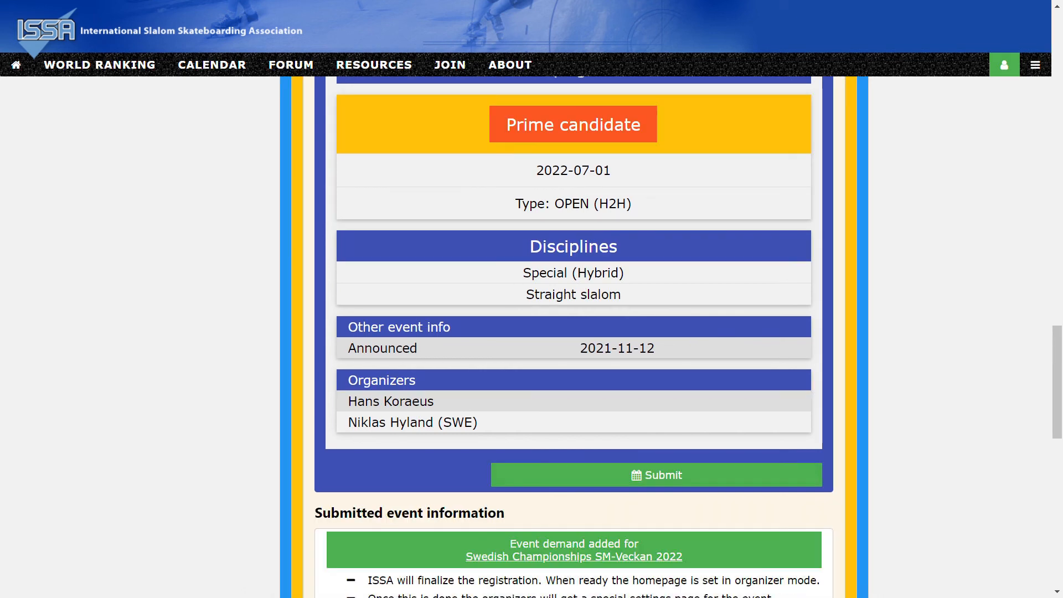
pyautogui.scroll(-2, 574, 333)
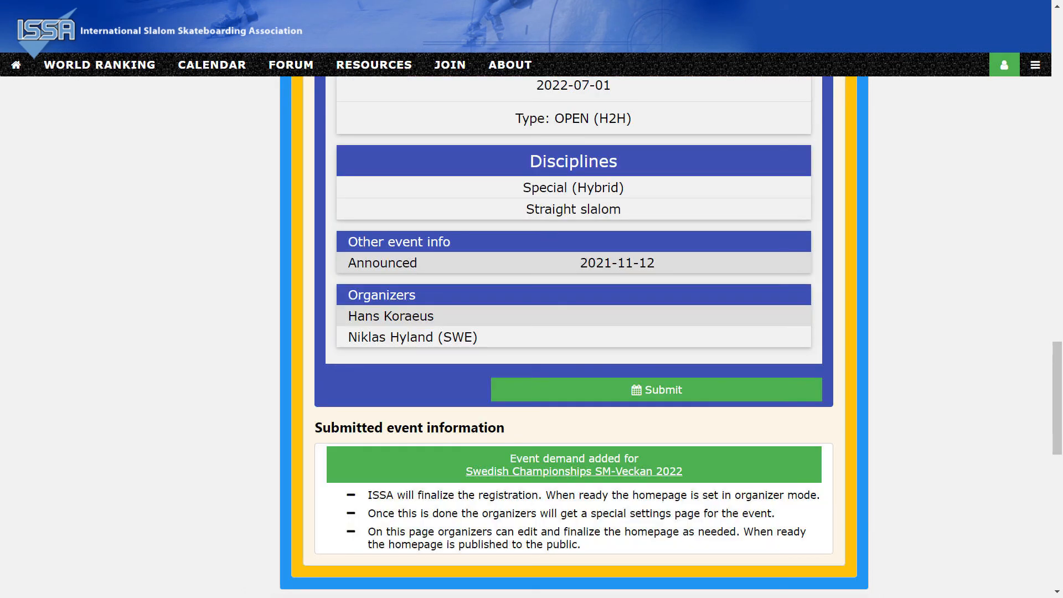